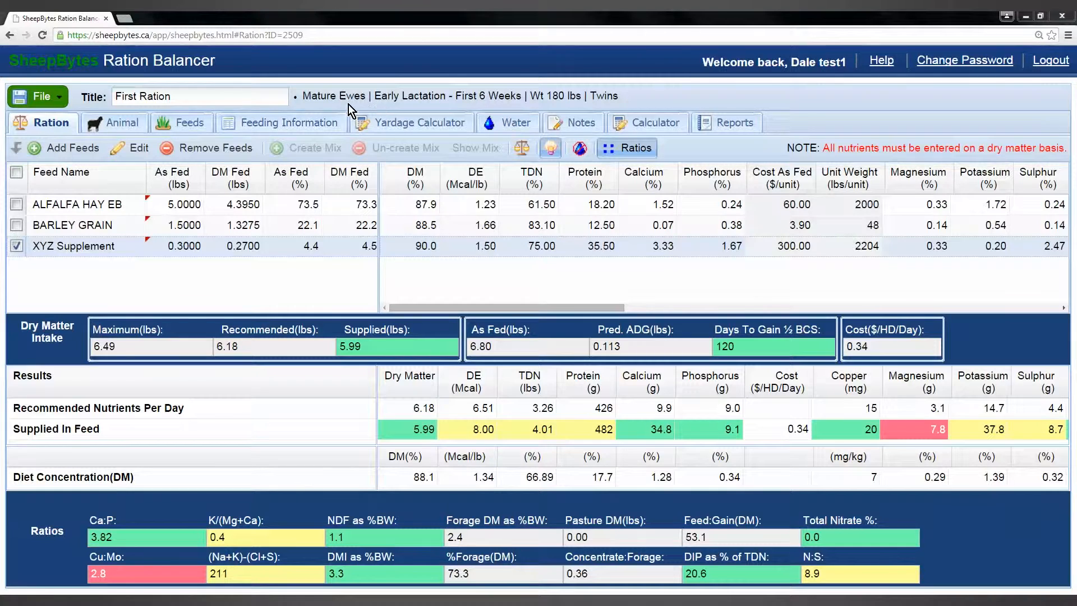
Step: Change the ration's title from First Ration to Second Ration
{"action": "left_click", "coordinate": [182, 96]}
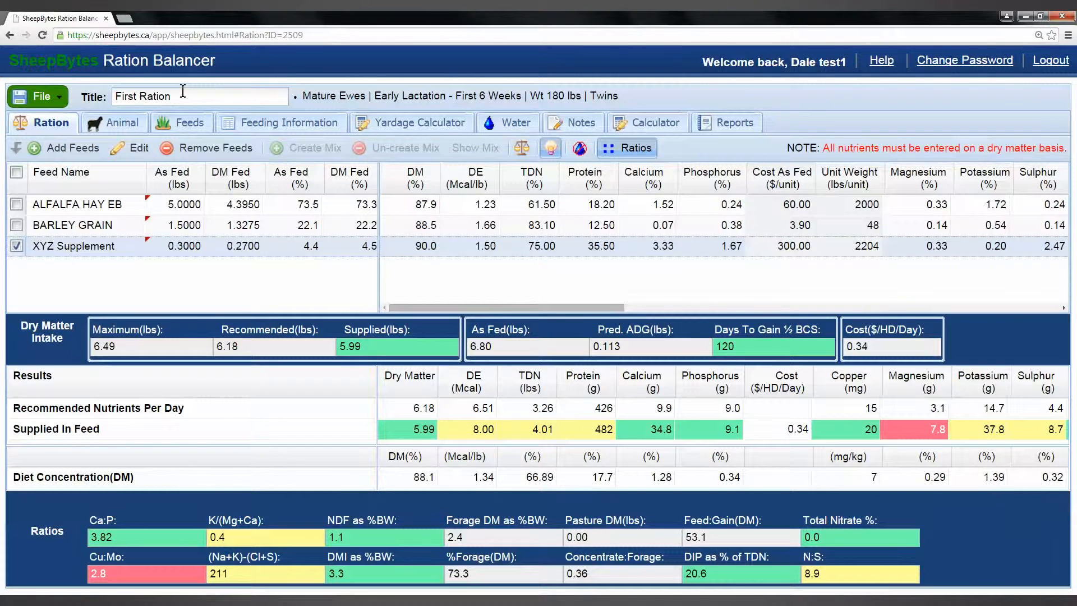
{"action": "key", "text": "BackSpace"}
{"action": "key", "text": "BackSpace"}
{"action": "key", "text": "BackSpace"}
{"action": "key", "text": "BackSpace"}
{"action": "key", "text": "BackSpace"}
{"action": "key", "text": "BackSpace"}
{"action": "key", "text": "BackSpace"}
{"action": "key", "text": "BackSpace"}
{"action": "key", "text": "BackSpace"}
{"action": "key", "text": "BackSpace"}
{"action": "key", "text": "BackSpace"}
{"action": "key", "text": "BackSpace"}
{"action": "type", "text": "Second Ration"}
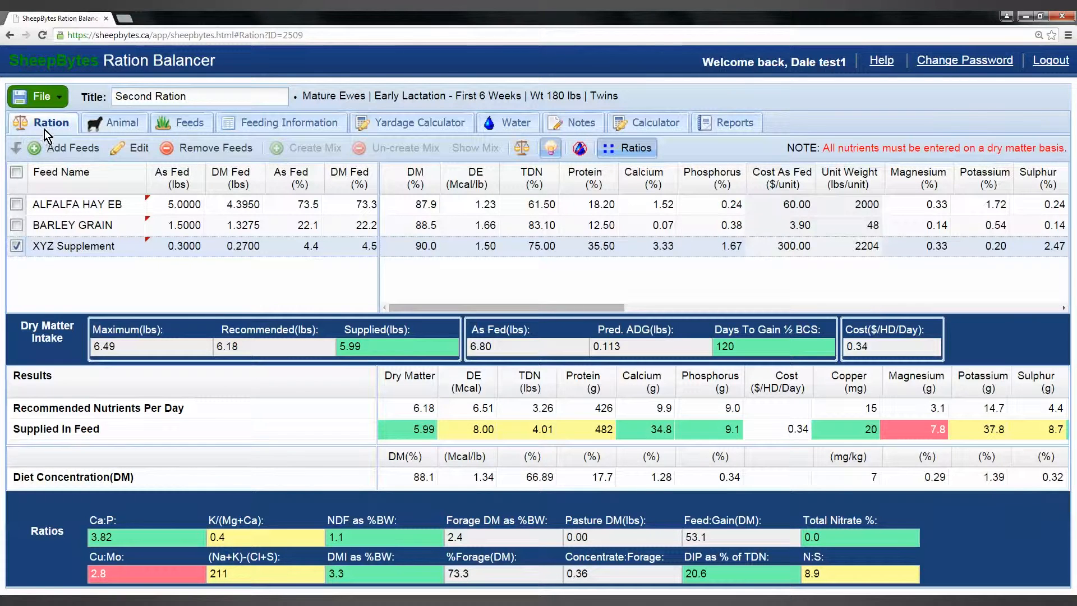
Step: Save a copy of the ration under the file name Second Ration and open that copy from the rations list
{"action": "left_click", "coordinate": [41, 99]}
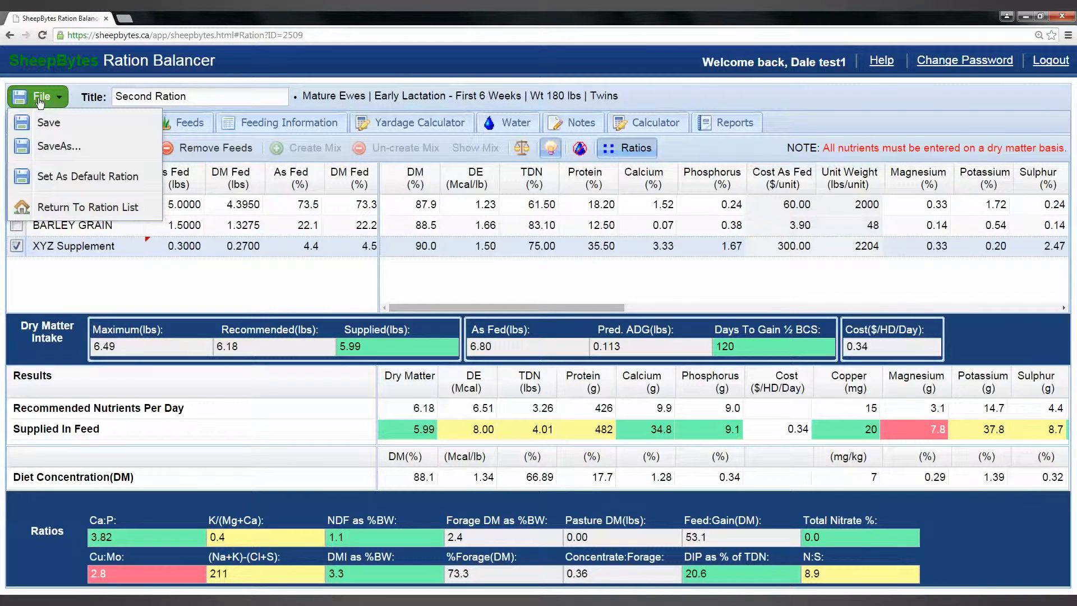
{"action": "left_click", "coordinate": [53, 149]}
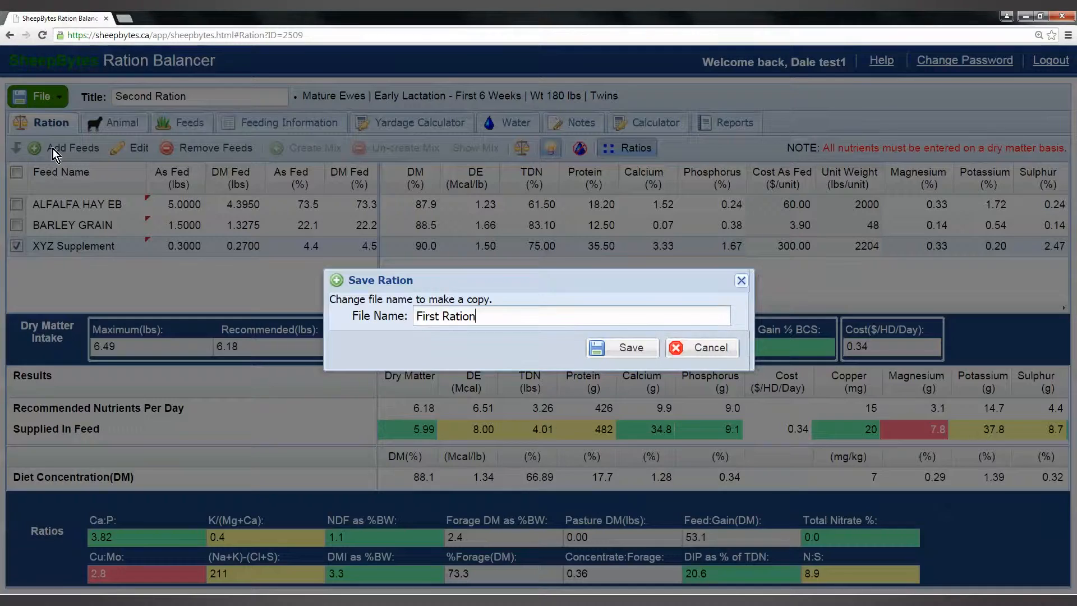
{"action": "left_click", "coordinate": [419, 312]}
{"action": "key", "text": "BackSpace"}
{"action": "type", "text": "Second"}
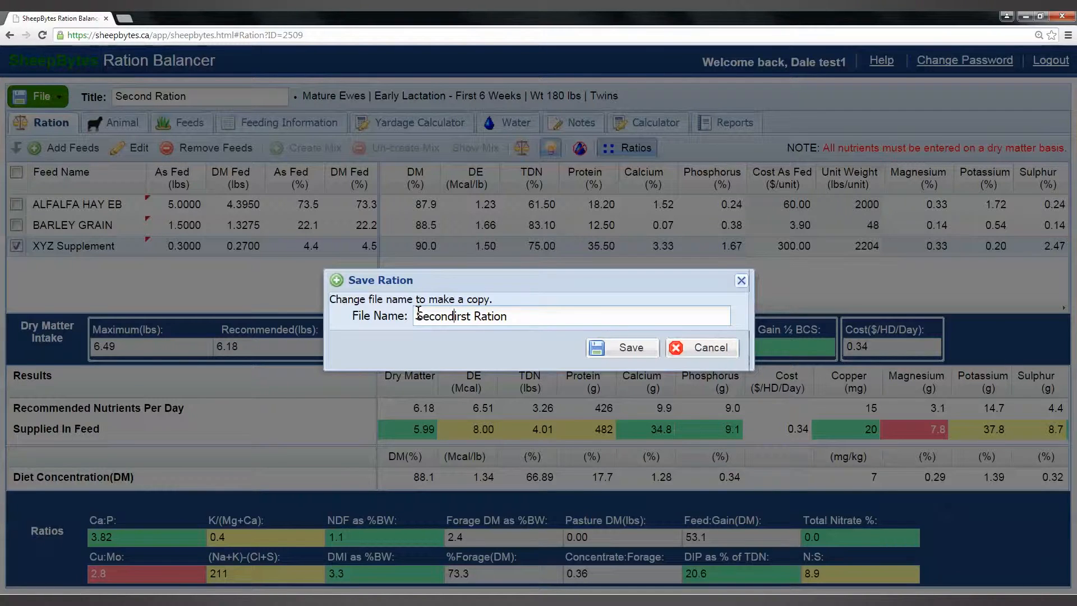
{"action": "key", "text": "Delete"}
{"action": "key", "text": "Delete"}
{"action": "key", "text": "Delete"}
{"action": "key", "text": "Delete"}
{"action": "left_click", "coordinate": [625, 350]}
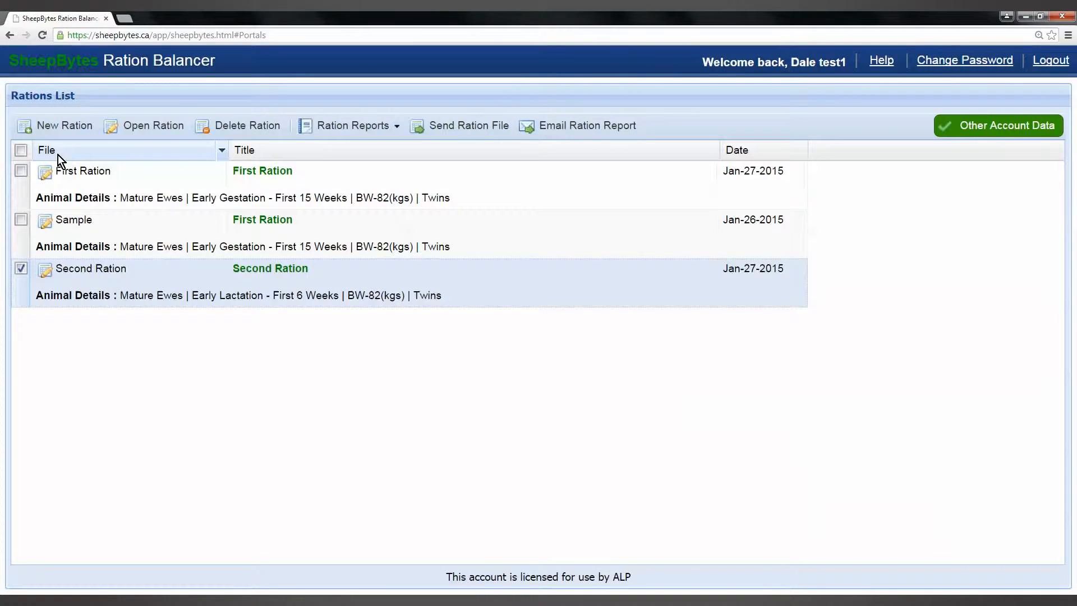
{"action": "left_click", "coordinate": [156, 126]}
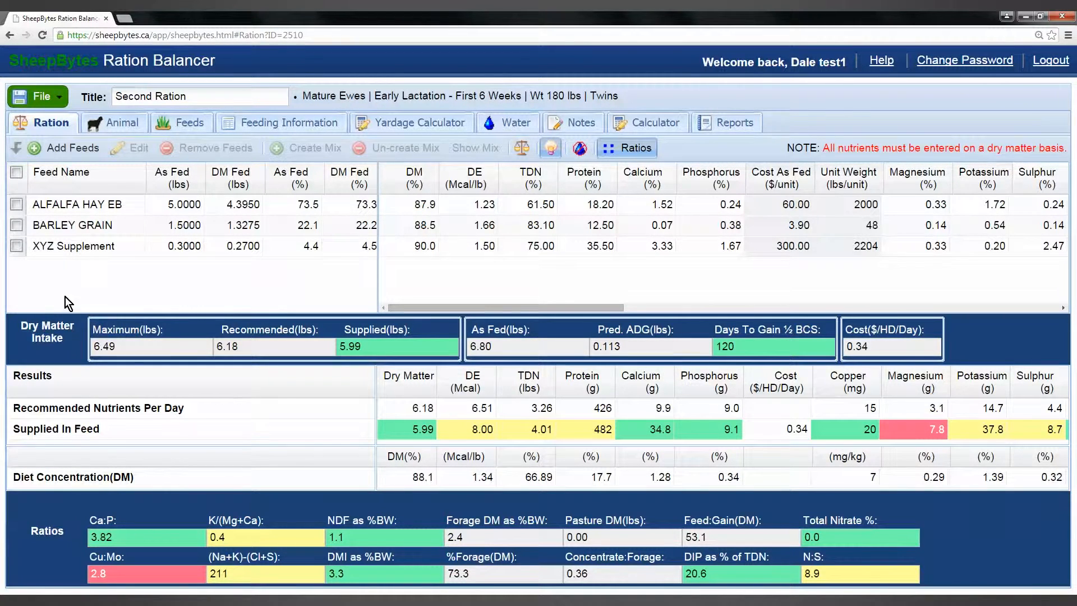
Step: Create a mix named Grain Mix #1 from BARLEY GRAIN and XYZ Supplement with a batch size of 1000 lbs/unit
{"action": "left_click", "coordinate": [16, 225]}
{"action": "left_click", "coordinate": [16, 247]}
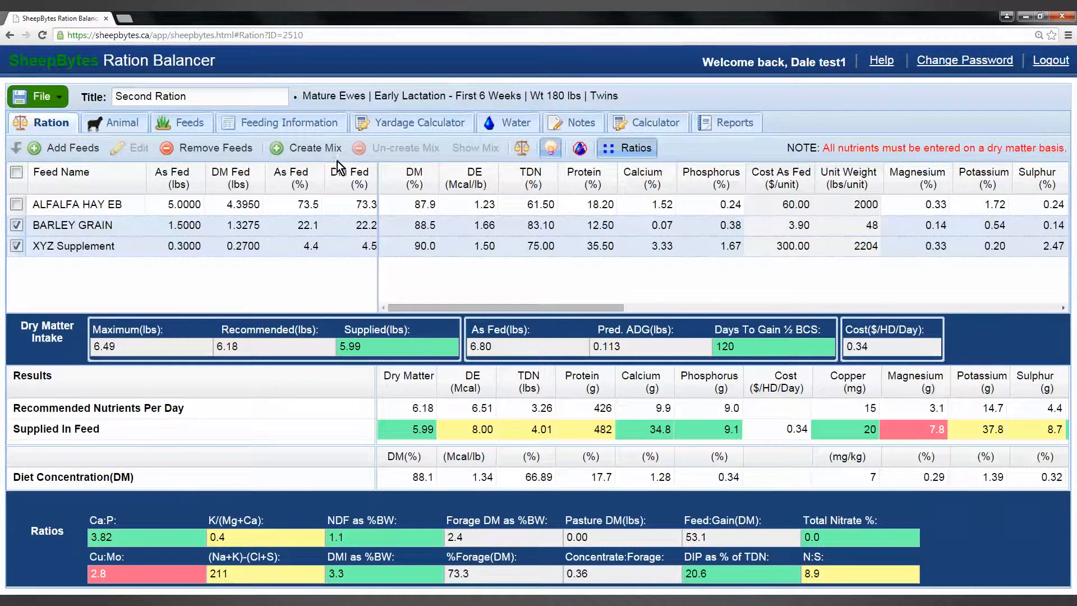
{"action": "left_click", "coordinate": [308, 148]}
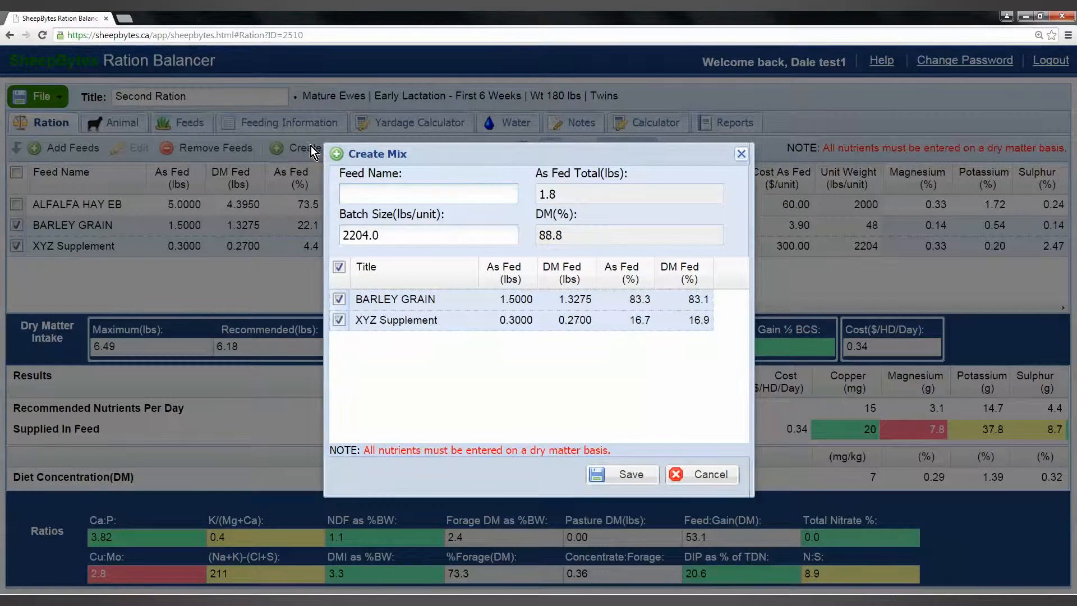
{"action": "type", "text": "Grain Mix #1"}
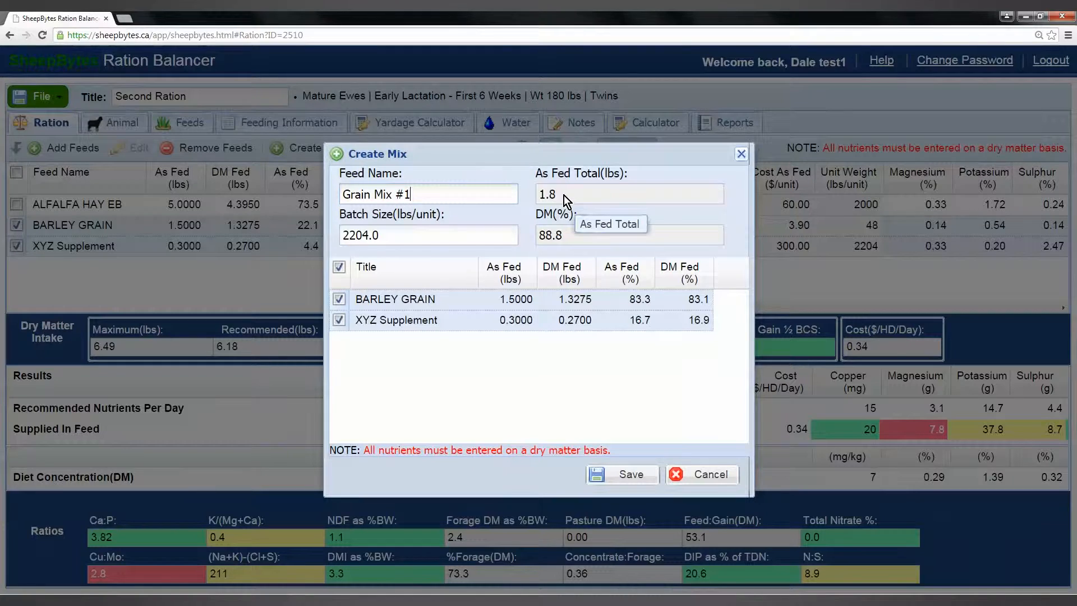
{"action": "left_click", "coordinate": [390, 236]}
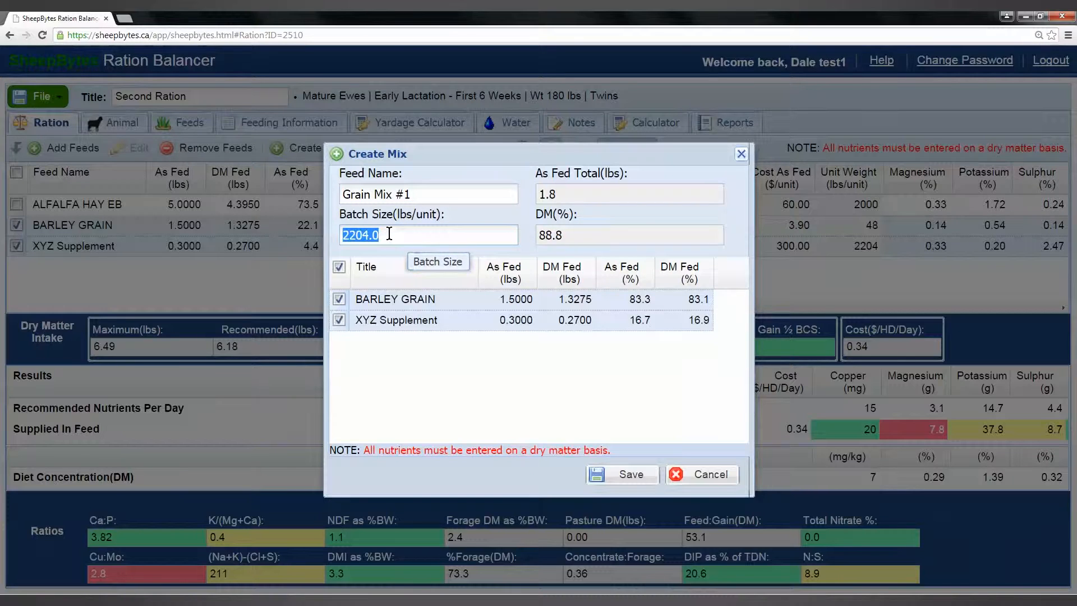
{"action": "type", "text": "1000"}
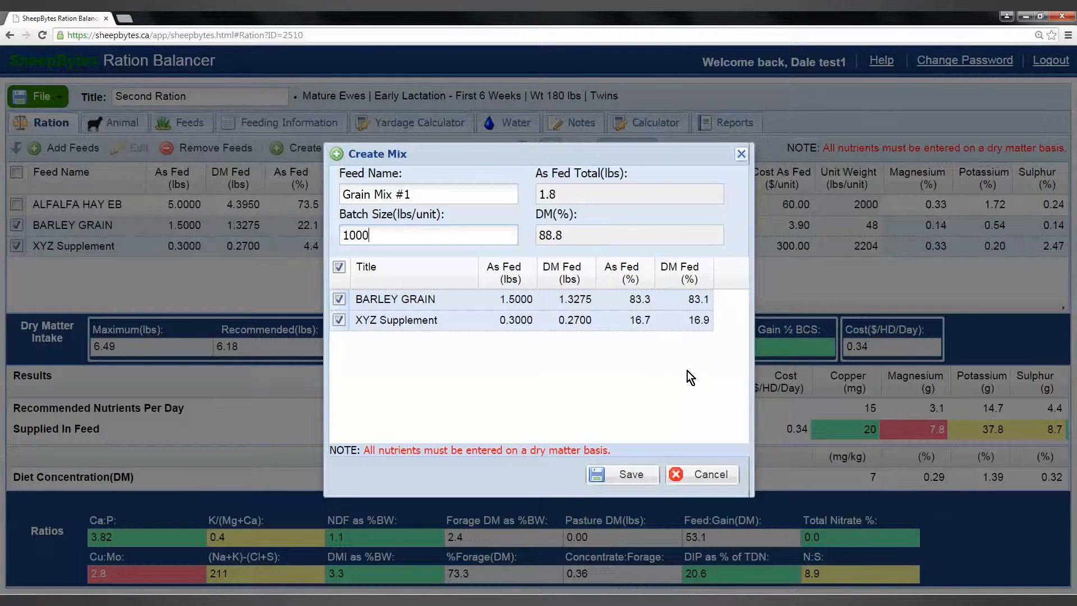
{"action": "left_click", "coordinate": [632, 479]}
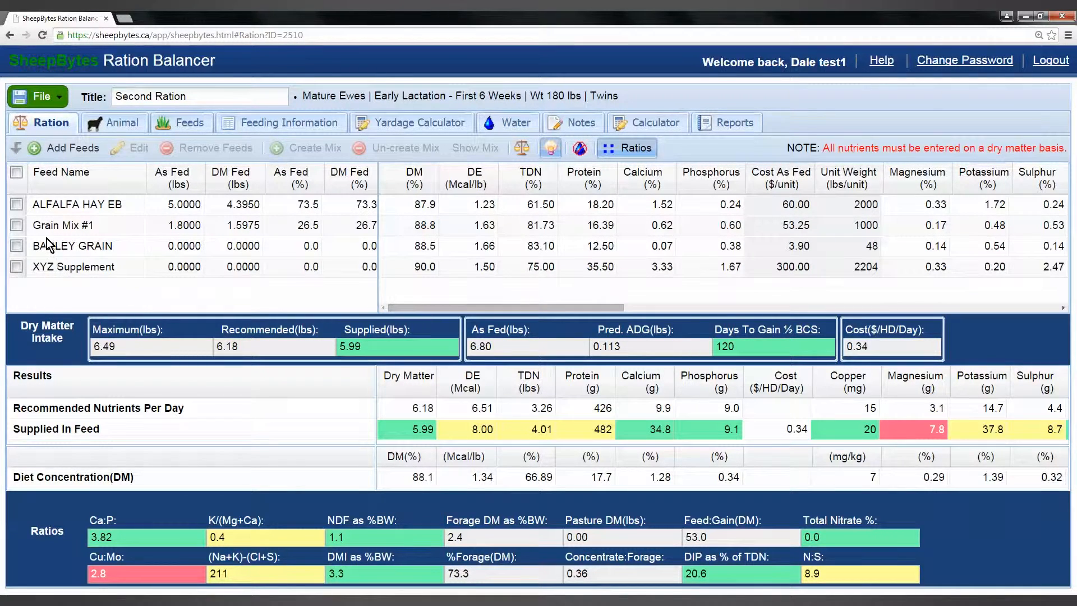
Step: Un-create Grain Mix #1 to split it back into its individual feeds
{"action": "left_click", "coordinate": [16, 225]}
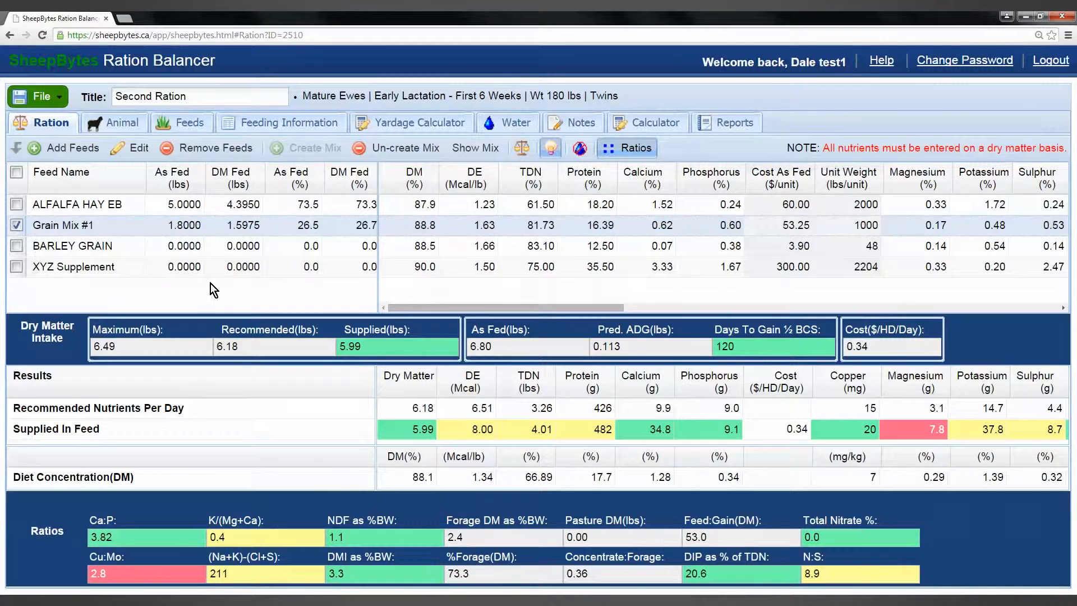
{"action": "left_click", "coordinate": [394, 150]}
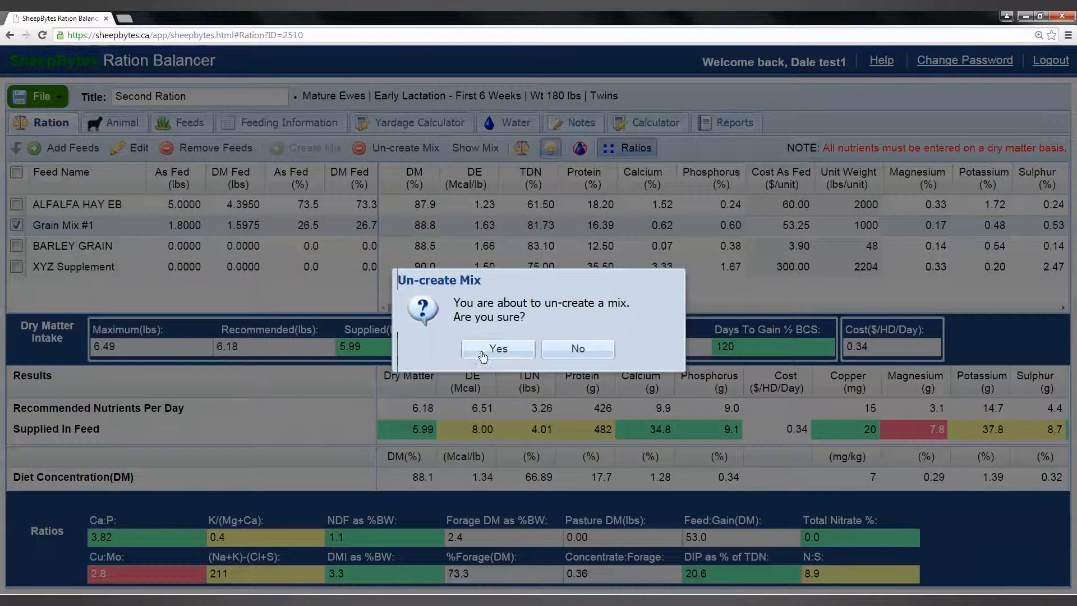
{"action": "left_click", "coordinate": [501, 349]}
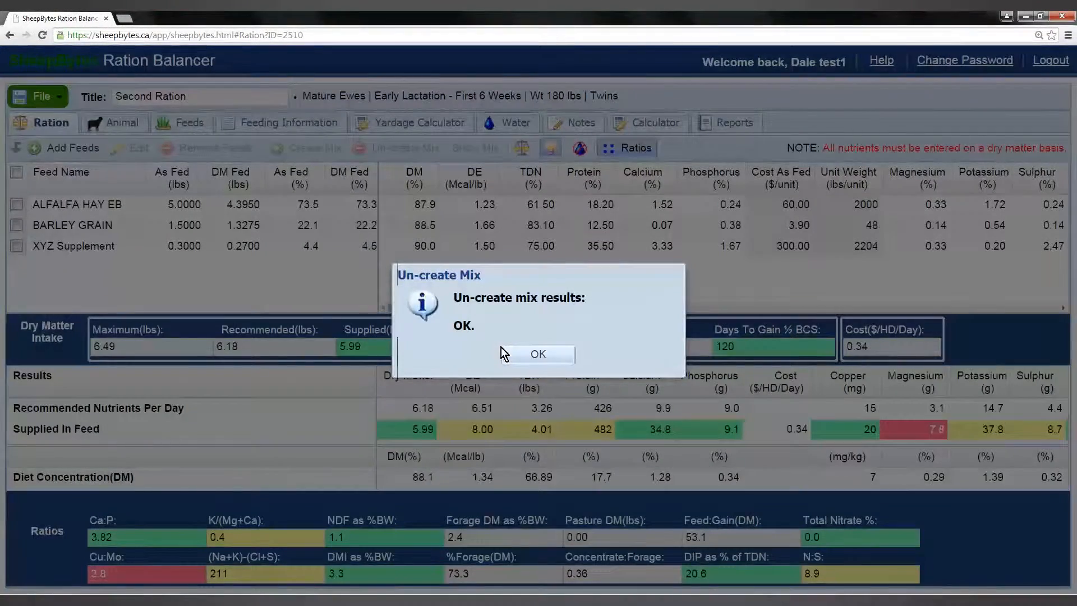
{"action": "left_click", "coordinate": [544, 354]}
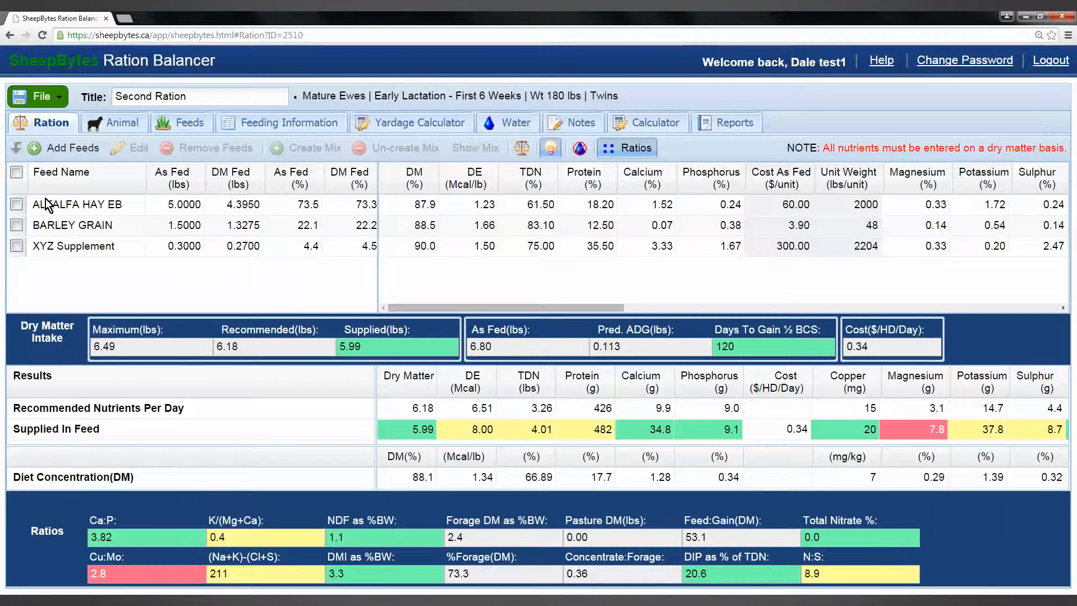
Step: Remove the ALFALFA HAY EB feed from the ration
{"action": "left_click", "coordinate": [17, 205]}
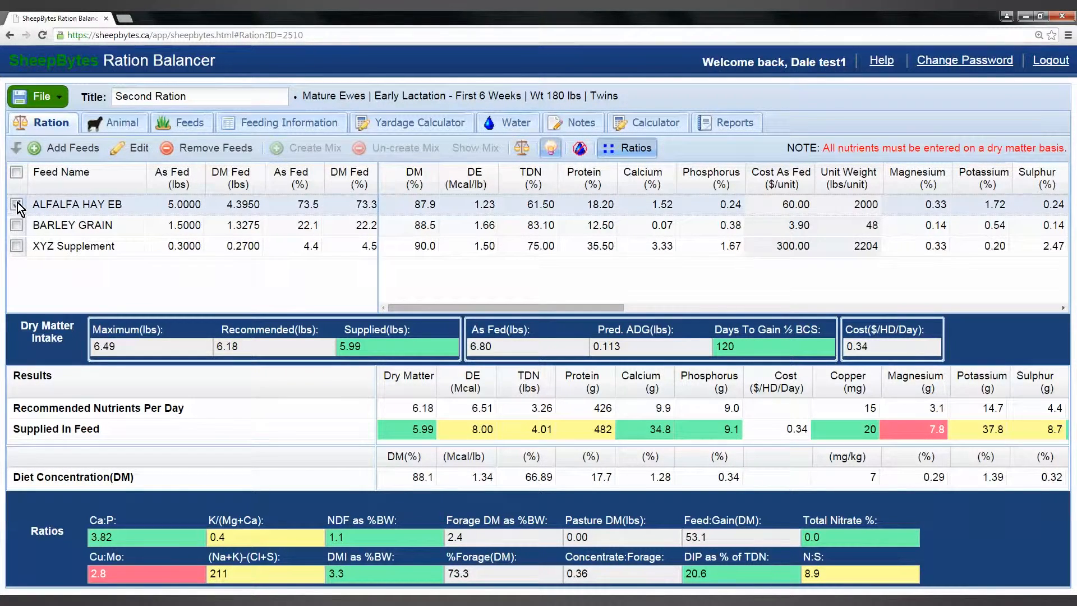
{"action": "left_click", "coordinate": [220, 150]}
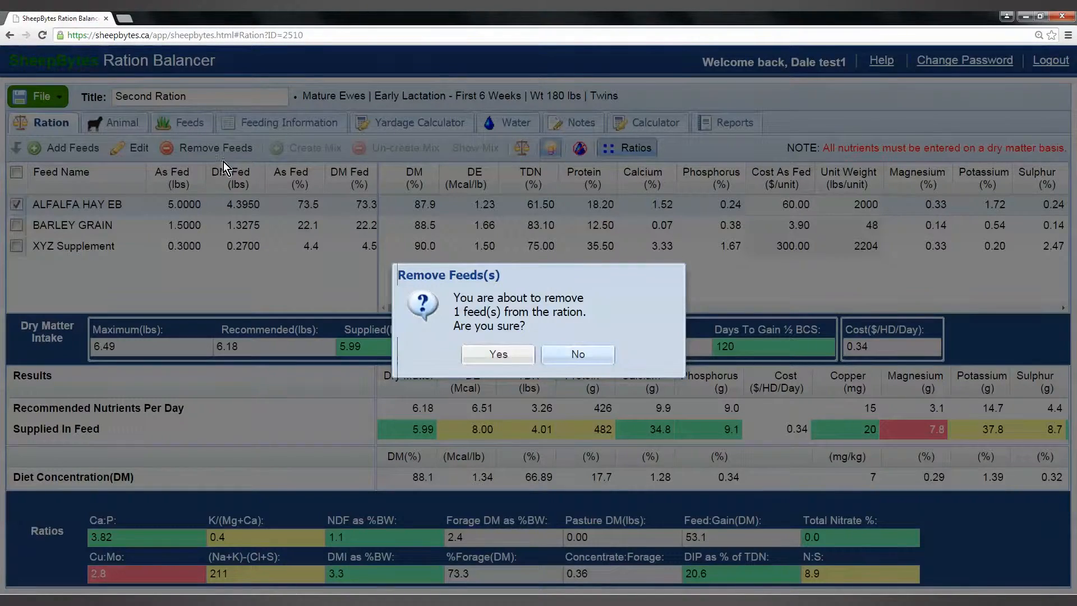
{"action": "left_click", "coordinate": [498, 354]}
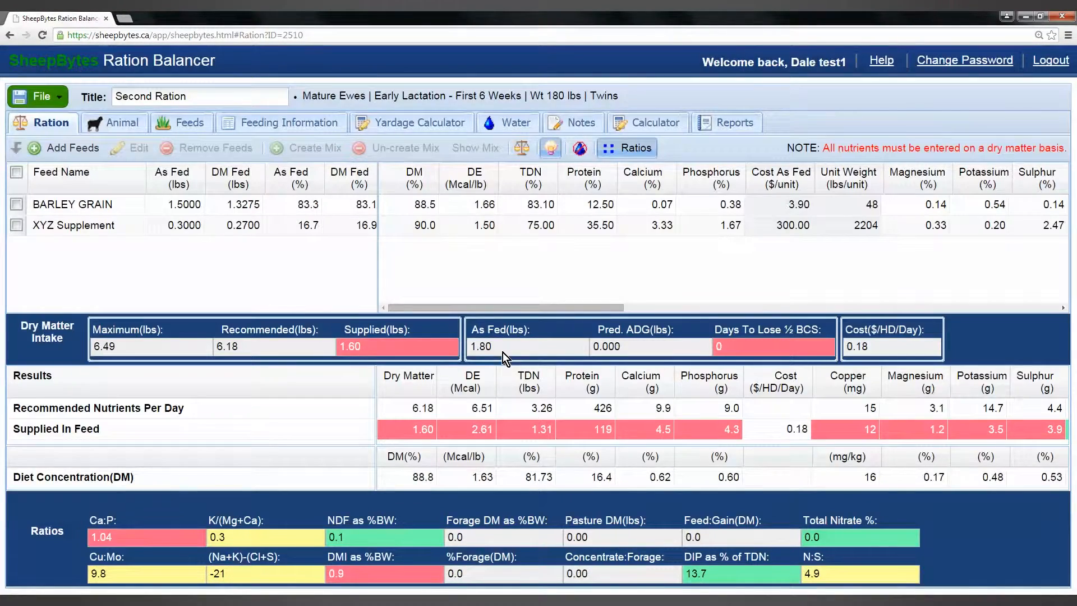
Step: Add ALFALFA SILAGE from the Silage feed category to the ration
{"action": "left_click", "coordinate": [60, 152]}
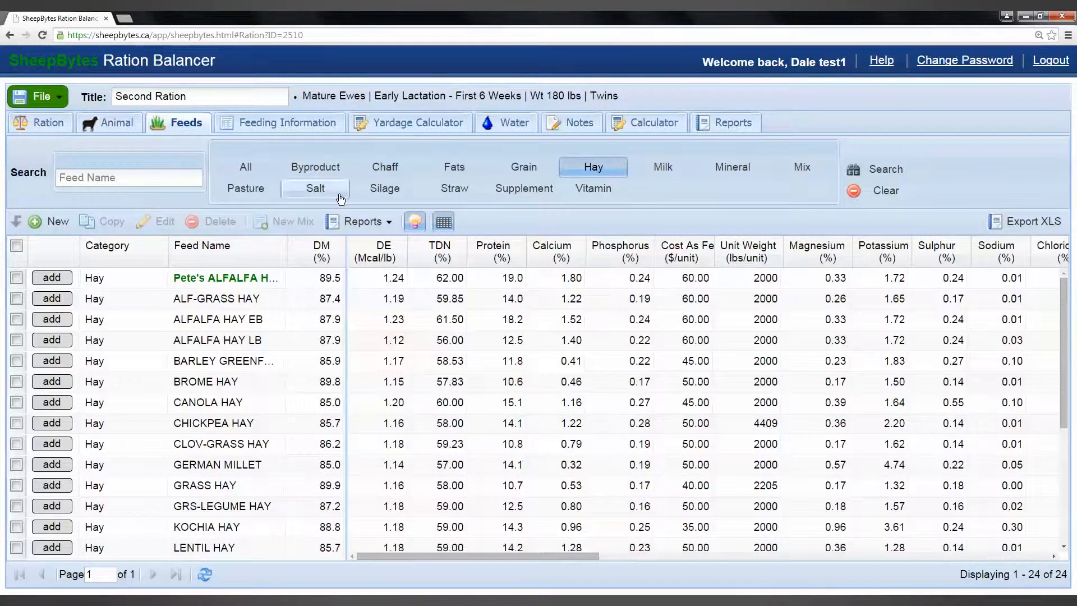
{"action": "left_click", "coordinate": [391, 191]}
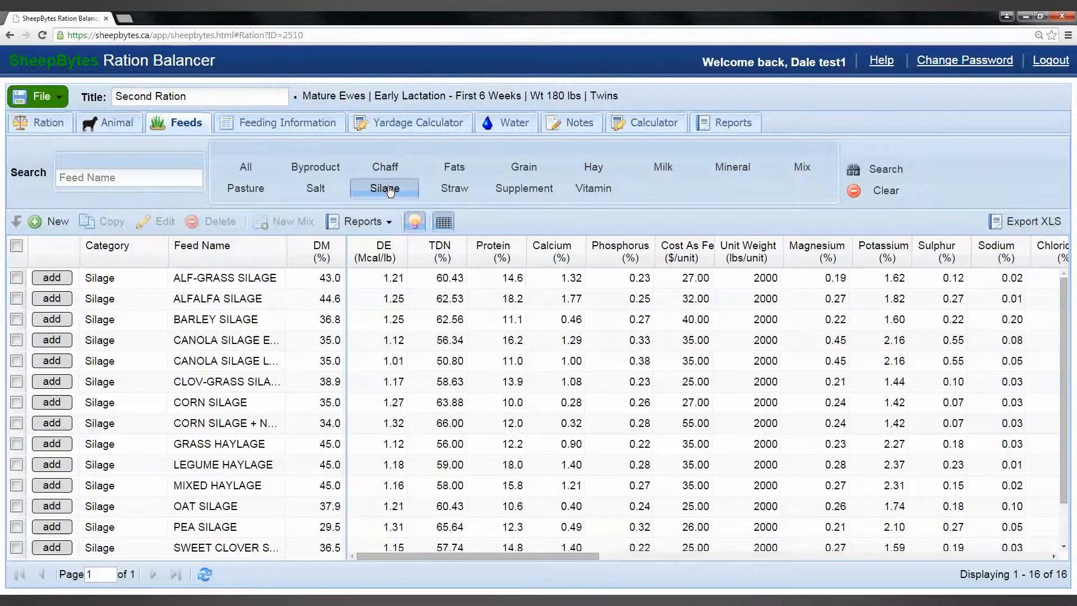
{"action": "left_click", "coordinate": [48, 300]}
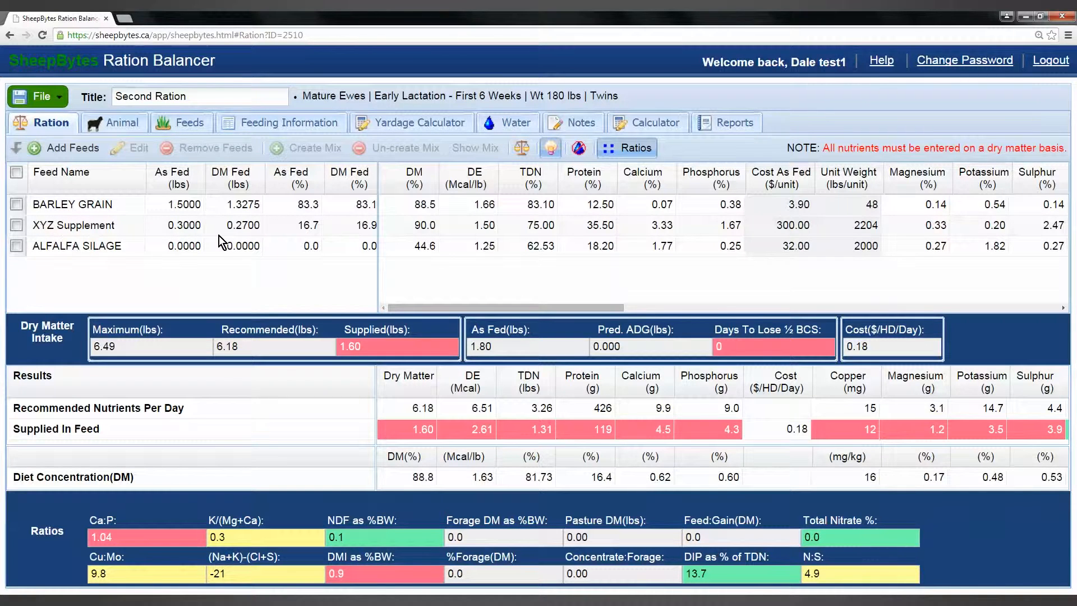
Step: Try as-fed amounts of 14 lbs and 12 lbs for ALFALFA SILAGE
{"action": "double_click", "coordinate": [173, 245]}
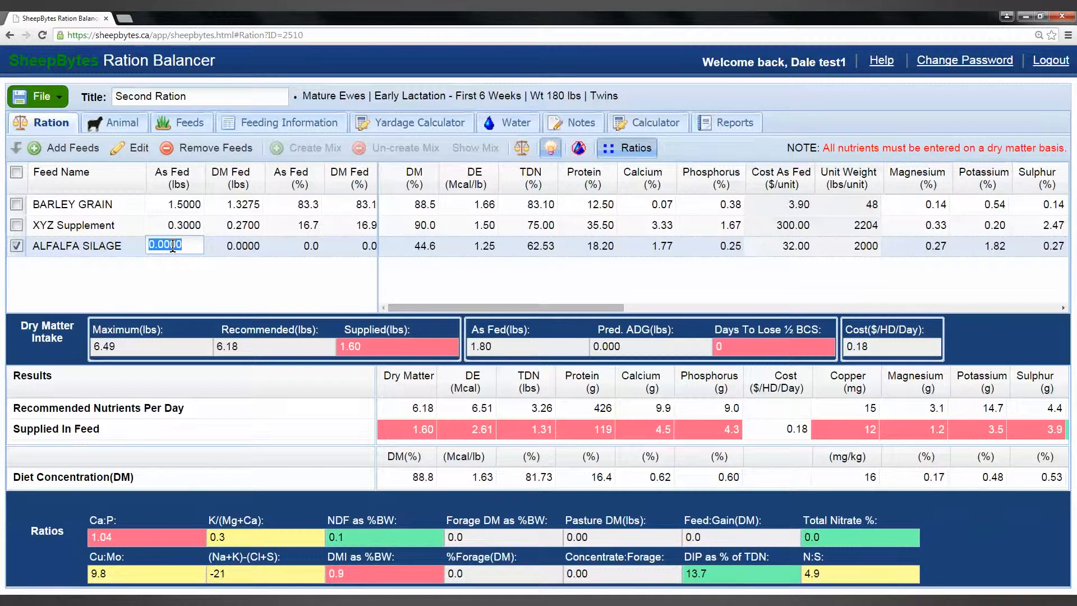
{"action": "type", "text": "14"}
{"action": "key", "text": "Return"}
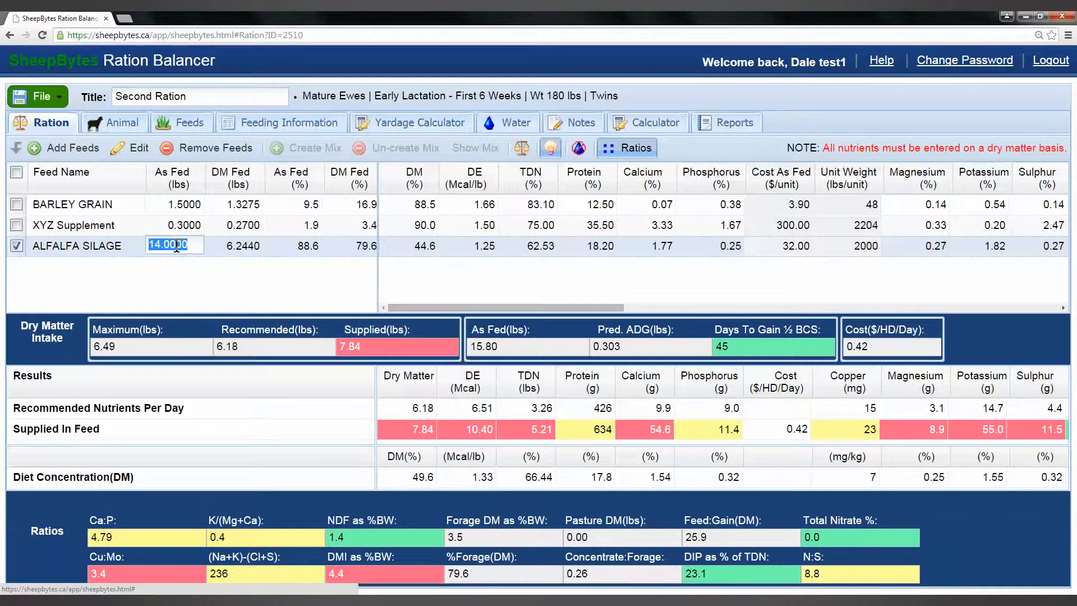
{"action": "type", "text": "12"}
{"action": "left_click", "coordinate": [206, 277]}
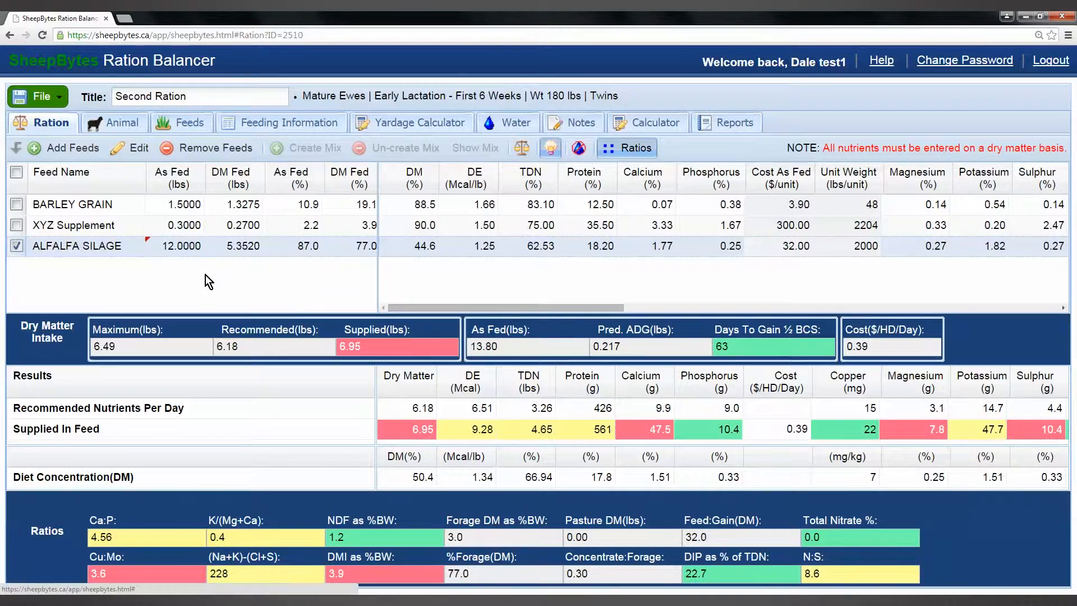
Step: Set the as-fed amount of ALFALFA SILAGE to 11 lbs
{"action": "left_click", "coordinate": [181, 247]}
{"action": "type", "text": "11"}
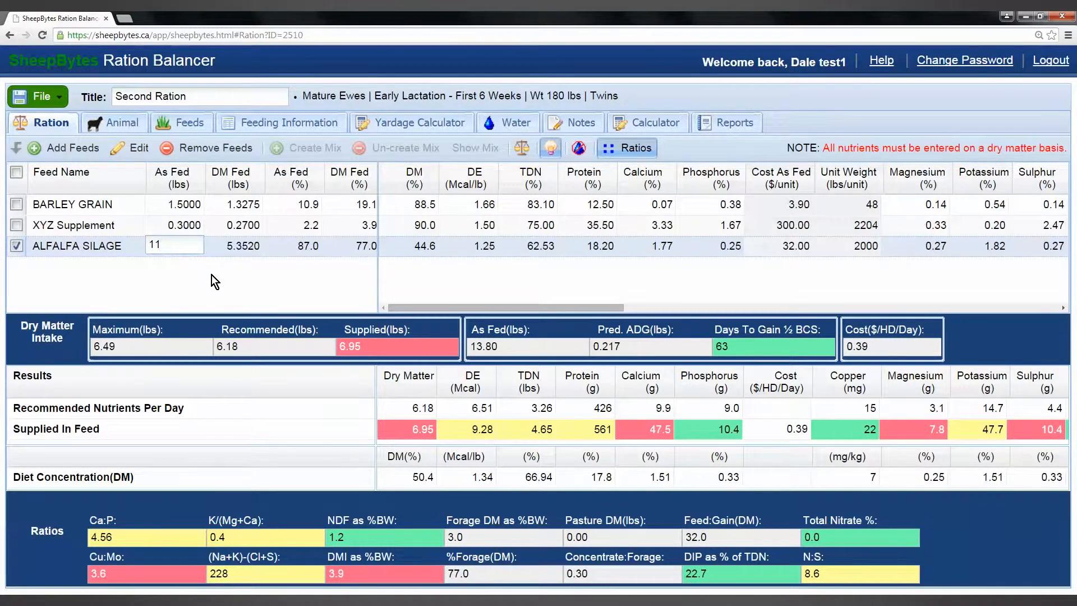
{"action": "left_click", "coordinate": [211, 275]}
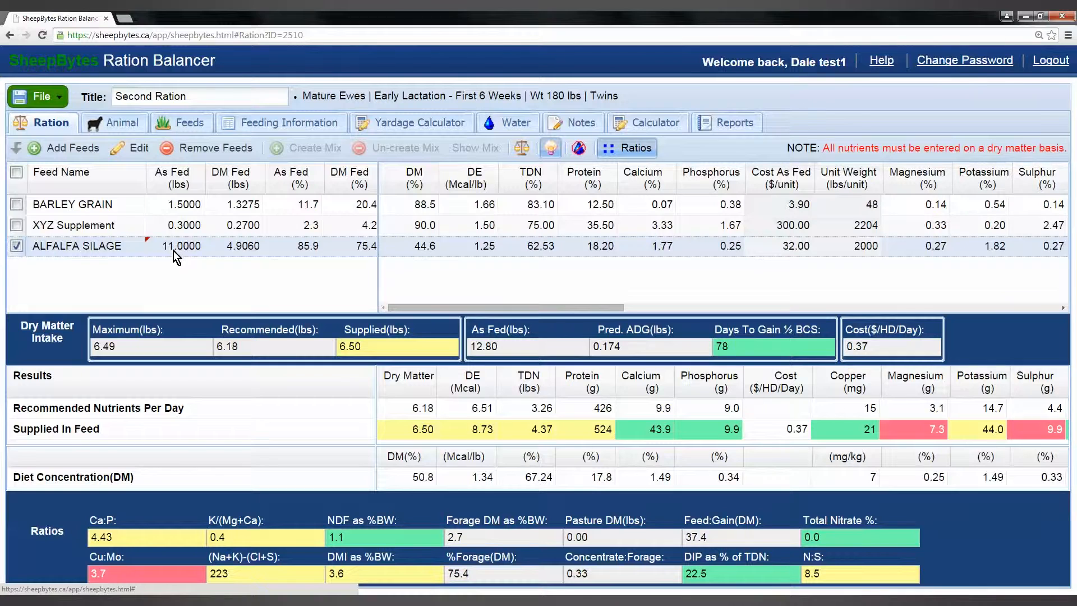
Step: Create a mix named TMR#1 from ALFALFA SILAGE, XYZ Supplement and BARLEY GRAIN with a batch size of 5000 lbs/unit
{"action": "left_click", "coordinate": [16, 225]}
{"action": "left_click", "coordinate": [17, 206]}
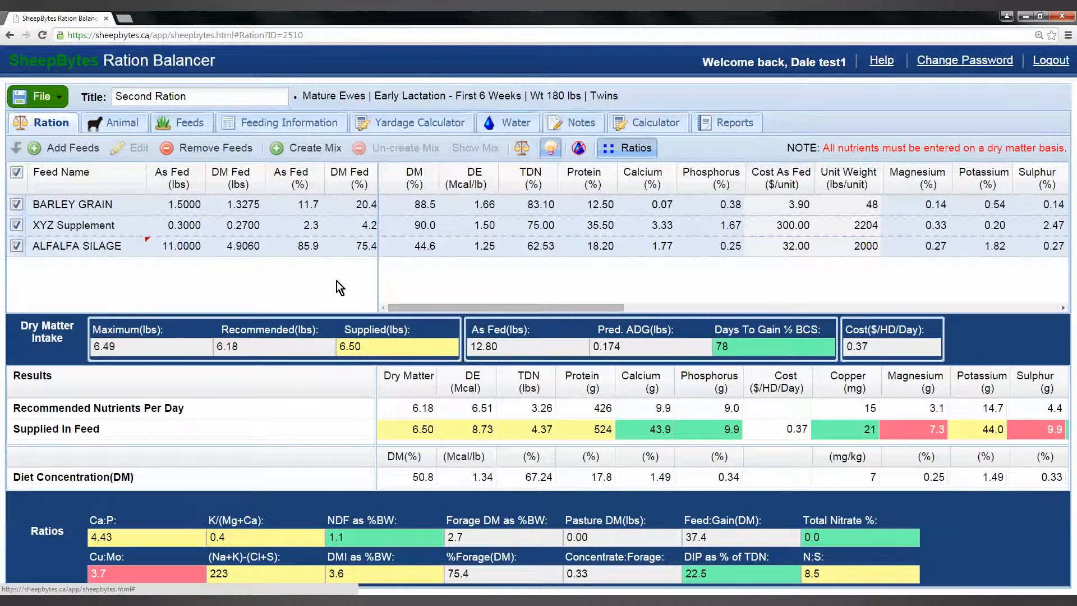
{"action": "left_click", "coordinate": [309, 148]}
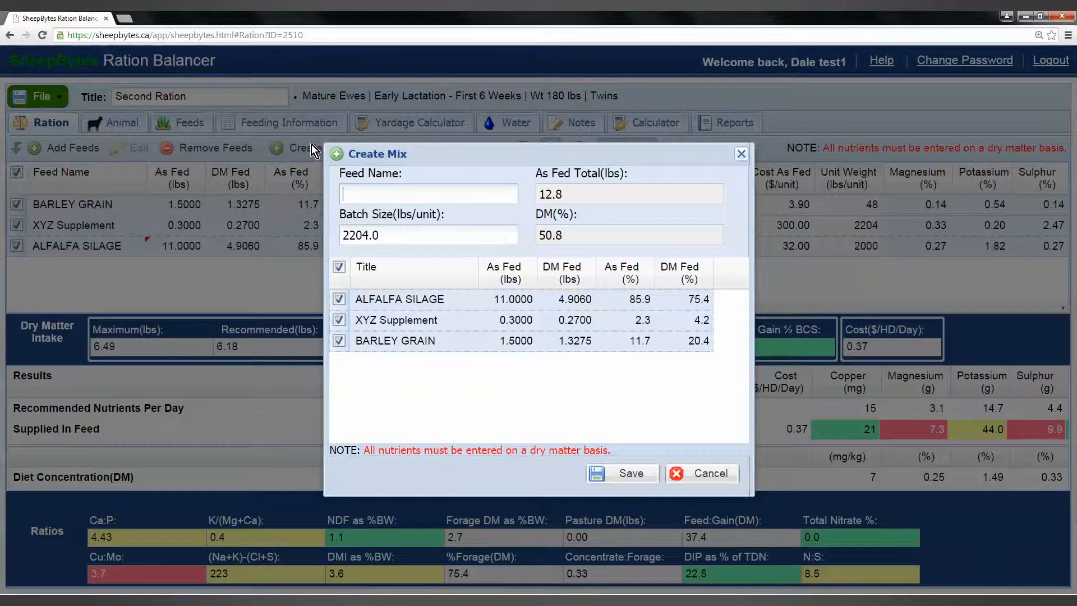
{"action": "left_click", "coordinate": [373, 196]}
{"action": "type", "text": "TMR#1"}
{"action": "left_click", "coordinate": [395, 232]}
{"action": "type", "text": "5999"}
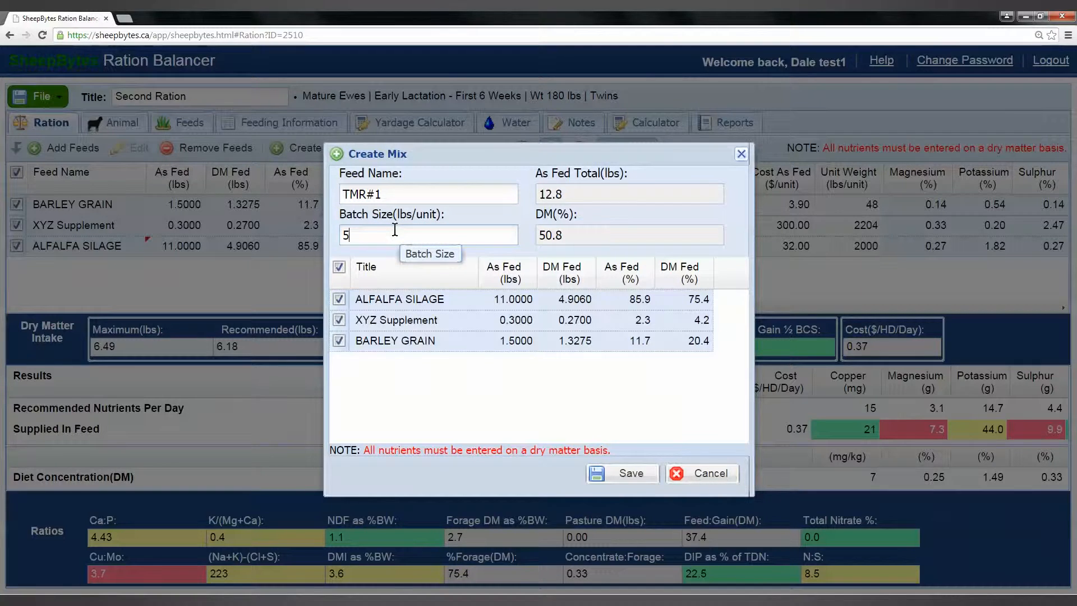
{"action": "key", "text": "BackSpace"}
{"action": "key", "text": "BackSpace"}
{"action": "key", "text": "BackSpace"}
{"action": "type", "text": "000"}
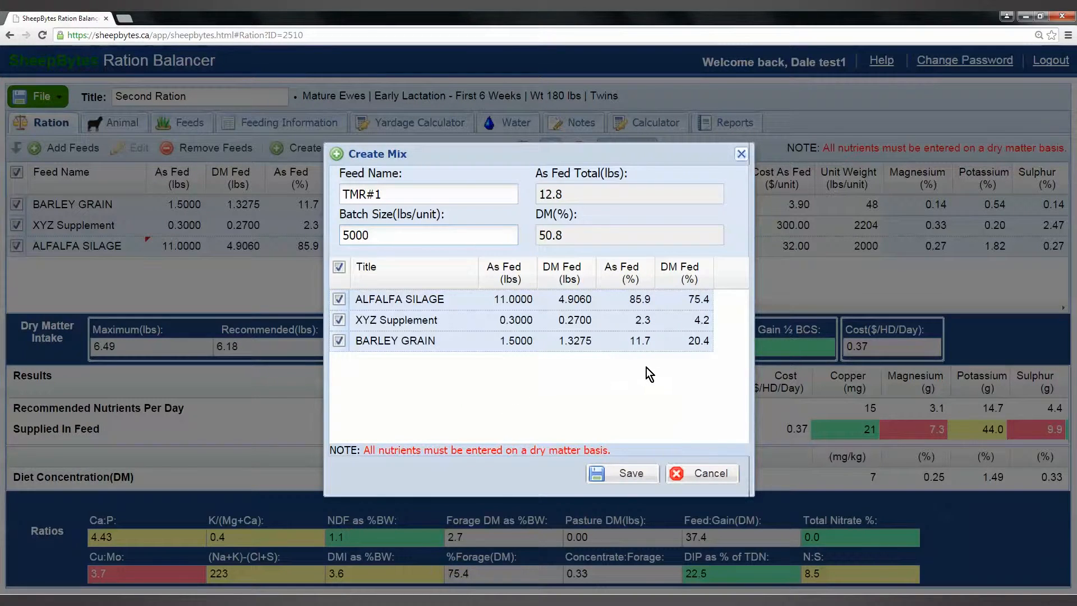
{"action": "left_click", "coordinate": [632, 474]}
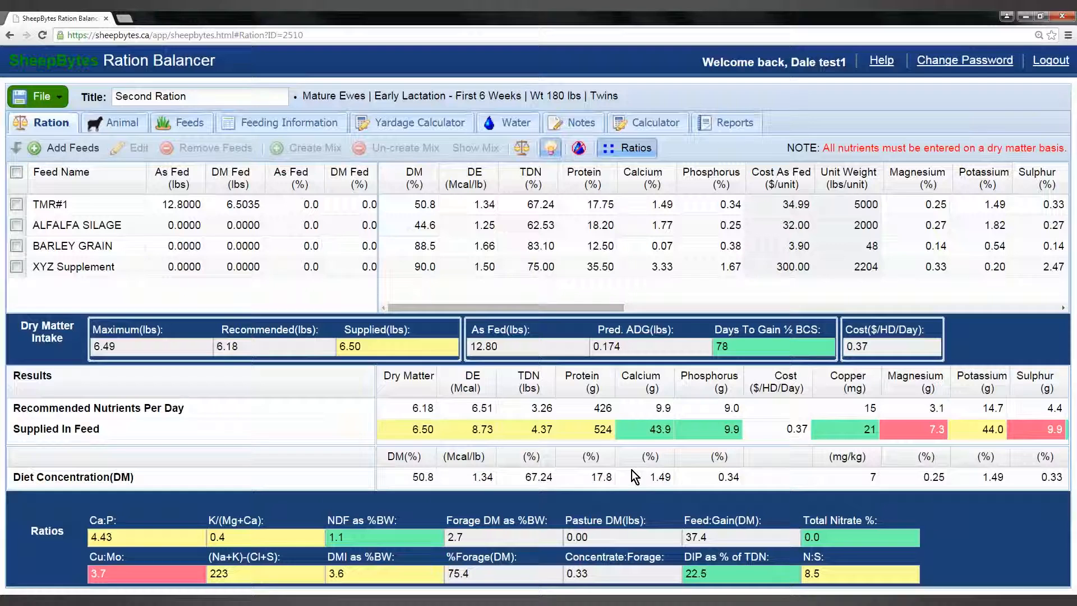